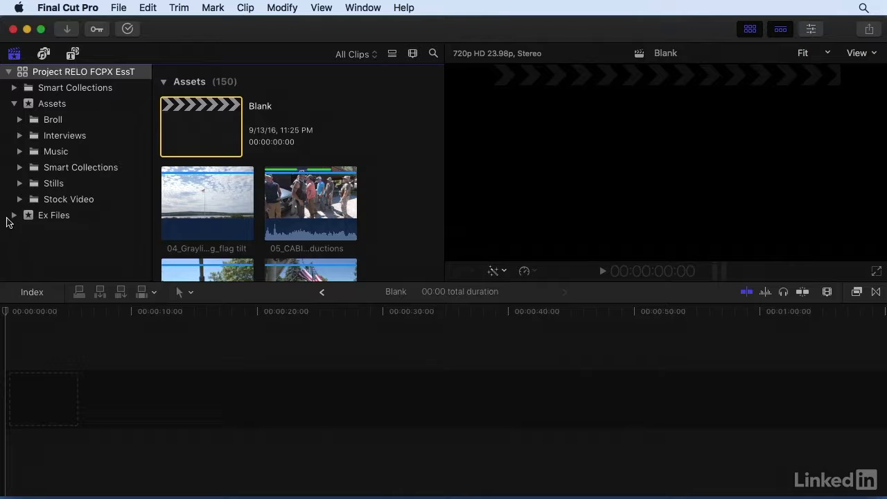
Open the Share_FX project from Ex Files, Chapter 9, keyword collection 9.7, and play it from the start.
{"action": "left_click", "coordinate": [14, 215]}
{"action": "scroll", "coordinate": [14, 222], "scroll_direction": "down", "scroll_amount": 10}
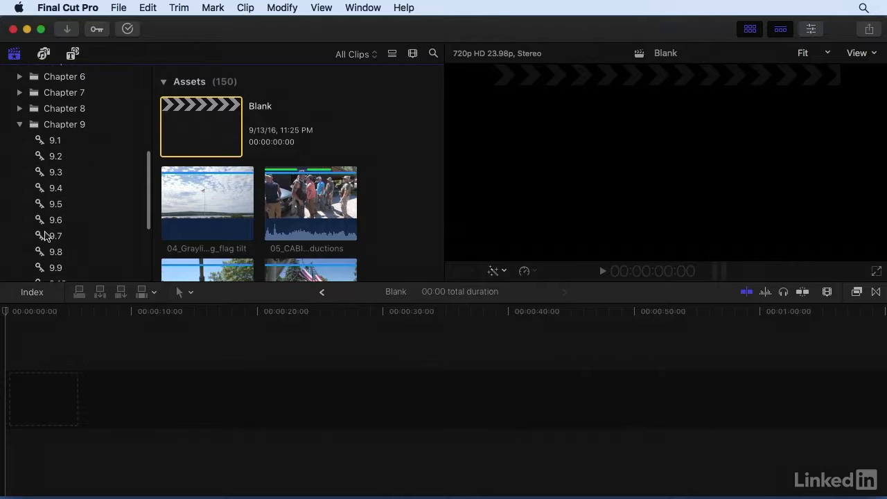
{"action": "left_click", "coordinate": [52, 236]}
{"action": "double_click", "coordinate": [180, 129]}
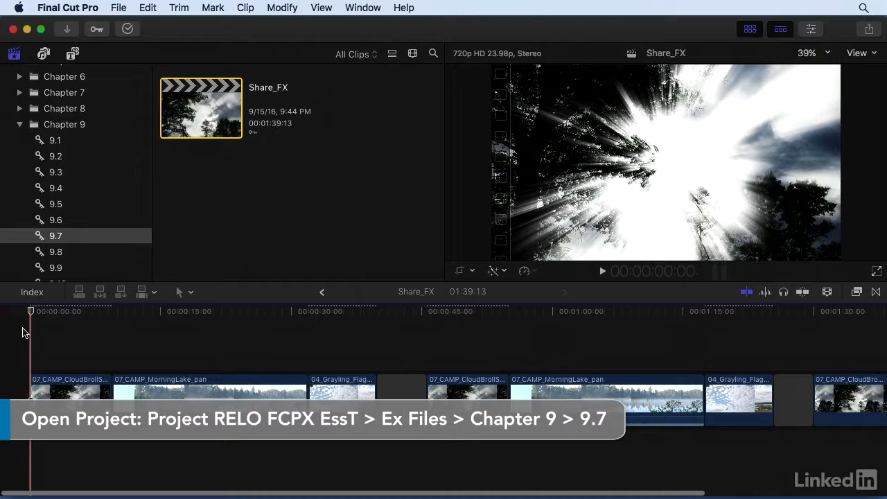
{"action": "key", "text": "space"}
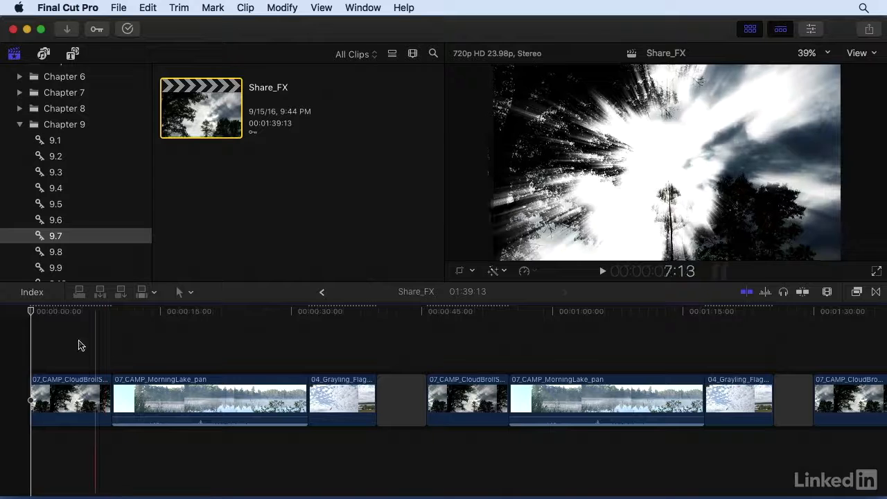
Inspect the first cloud clip's effects, copy the clip, and paste its effects onto the first 07_CAMP_MorningLake_pan and 04_Grayling_Flag_flag tilt clips.
{"action": "left_click", "coordinate": [39, 391]}
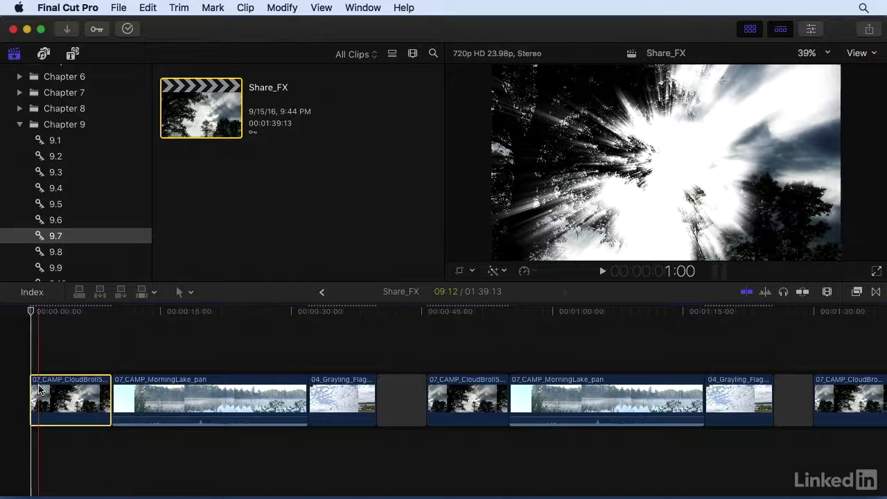
{"action": "key", "text": "super+4"}
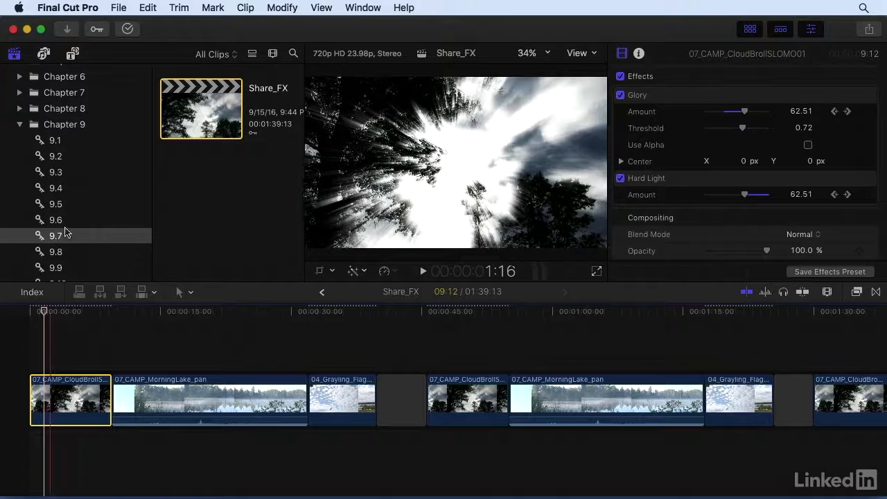
{"action": "left_click", "coordinate": [147, 7]}
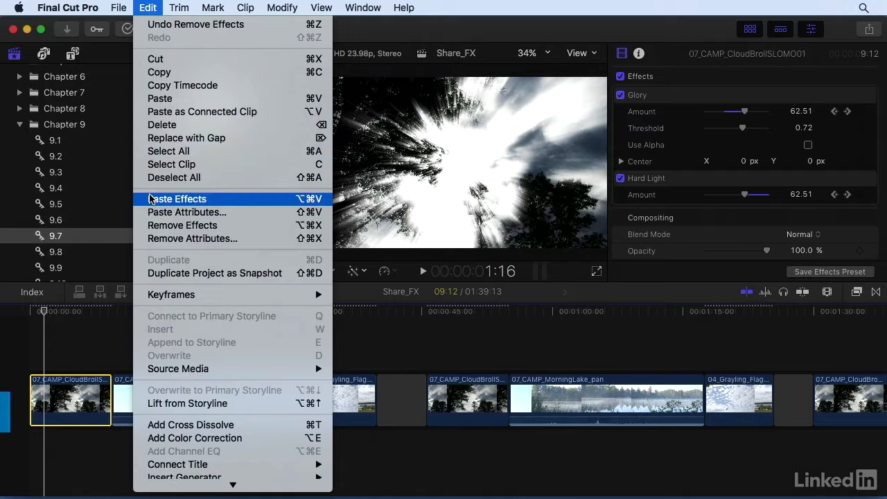
{"action": "left_click", "coordinate": [167, 199]}
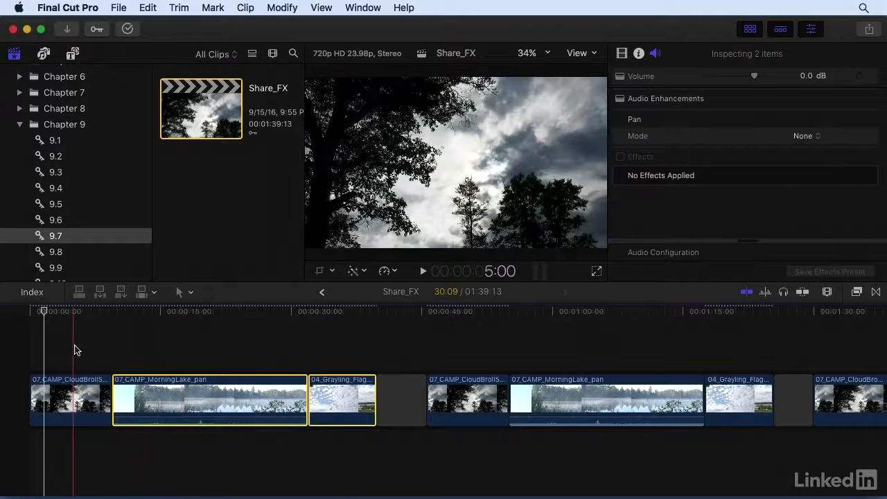
Show the video animation of the first three timeline clips to compare their effect keyframes, and hide it again.
{"action": "left_click_drag", "start_coordinate": [75, 346], "coordinate": [340, 406]}
{"action": "right_click", "coordinate": [340, 402]}
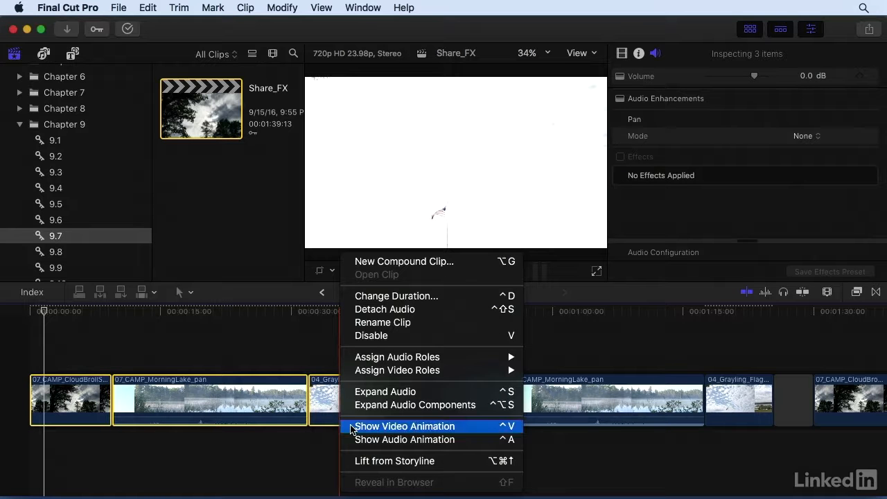
{"action": "left_click", "coordinate": [358, 427]}
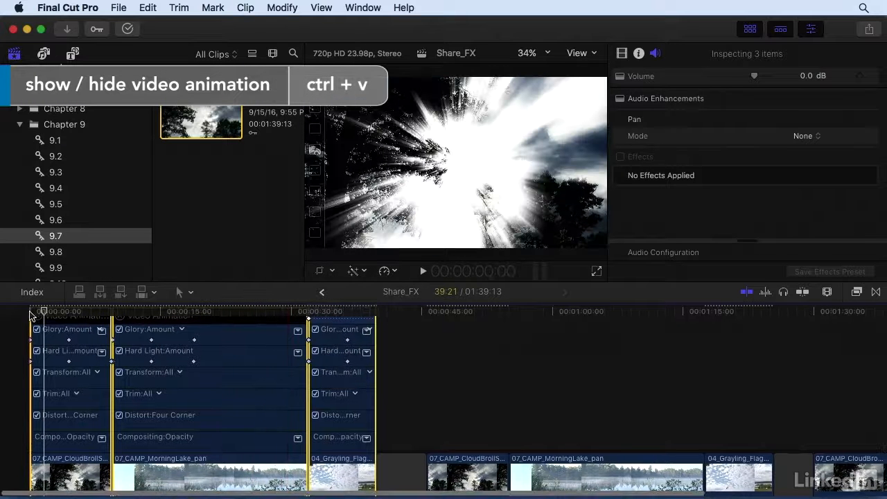
{"action": "key", "text": "super+equal"}
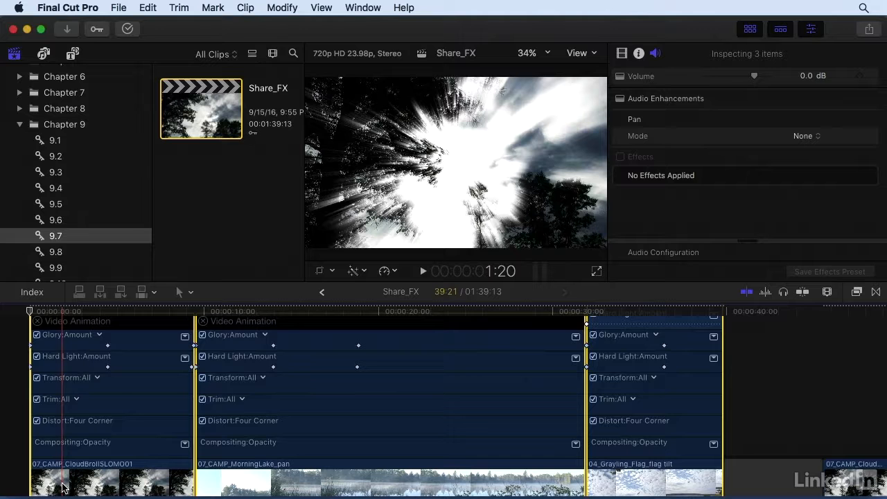
{"action": "scroll", "coordinate": [62, 488], "scroll_direction": "down", "scroll_amount": 5}
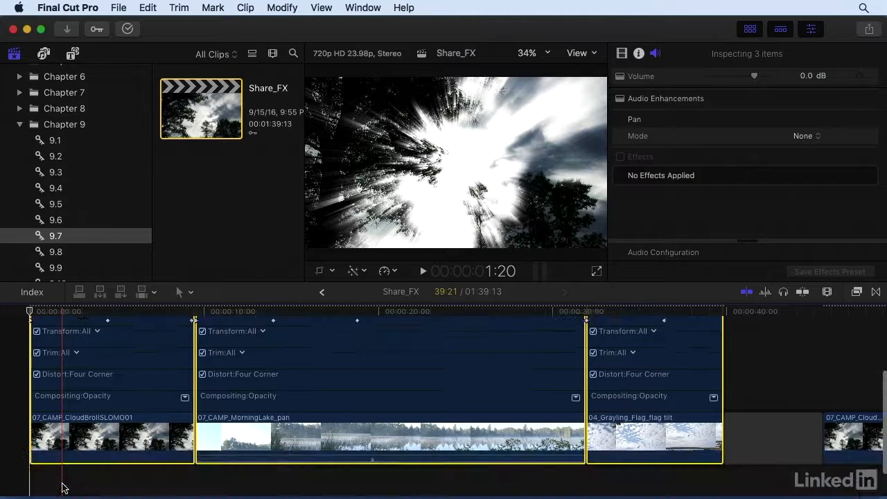
{"action": "left_click_drag", "start_coordinate": [75, 474], "coordinate": [617, 396]}
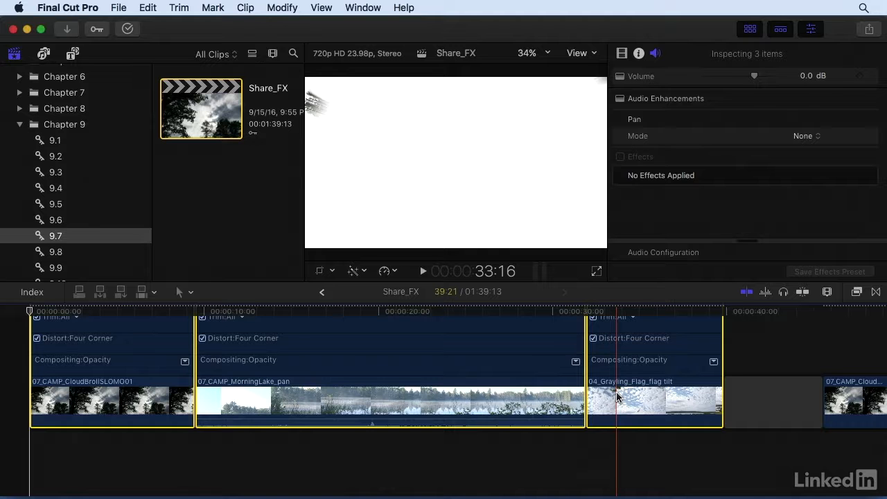
{"action": "key", "text": "ctrl+v"}
Copy the cloud clip in the second group and open Paste Attributes for the MorningLake_pan and Grayling_Flag clips that follow it.
{"action": "scroll", "coordinate": [617, 397], "scroll_direction": "right", "scroll_amount": 10}
{"action": "scroll", "coordinate": [617, 397], "scroll_direction": "right", "scroll_amount": 12}
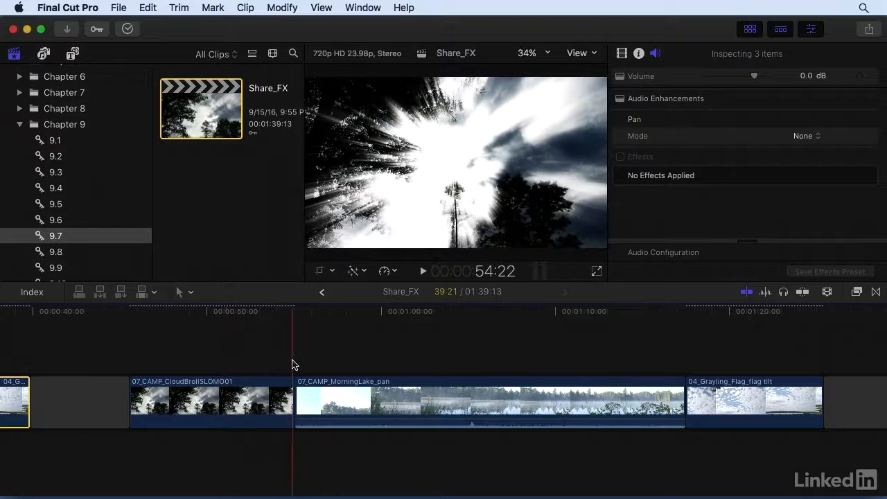
{"action": "left_click", "coordinate": [200, 395]}
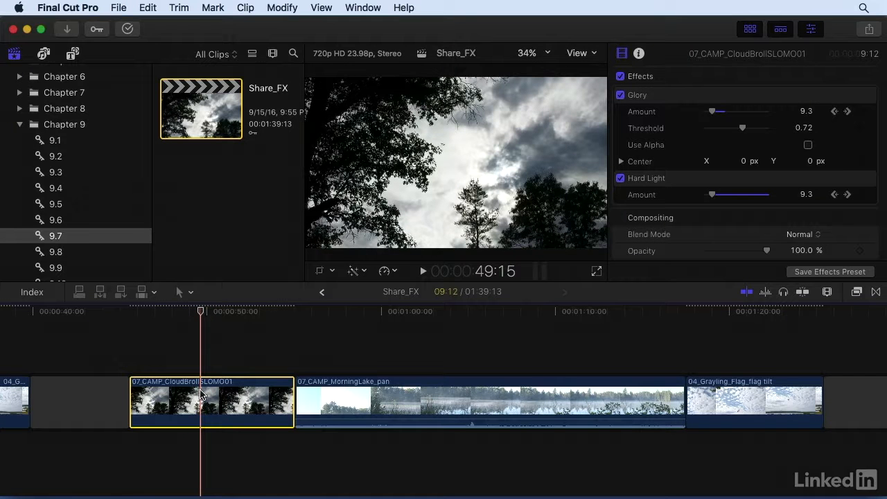
{"action": "left_click_drag", "start_coordinate": [368, 357], "coordinate": [697, 408]}
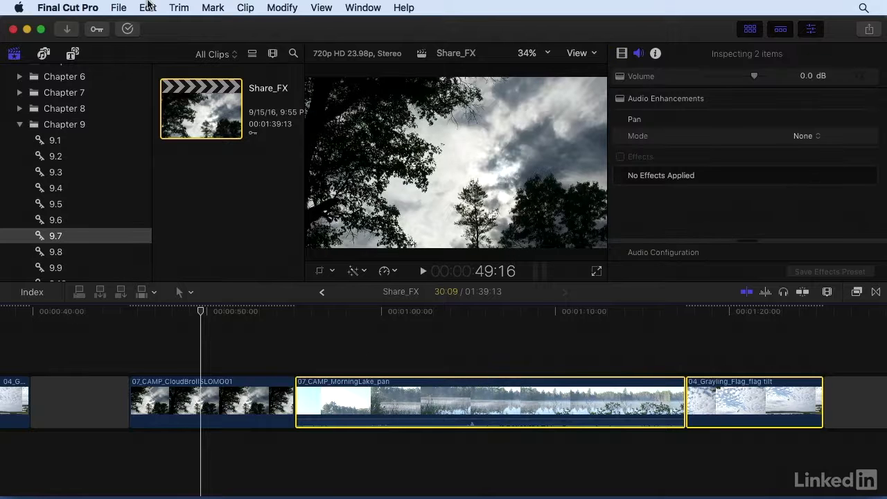
{"action": "left_click", "coordinate": [148, 7]}
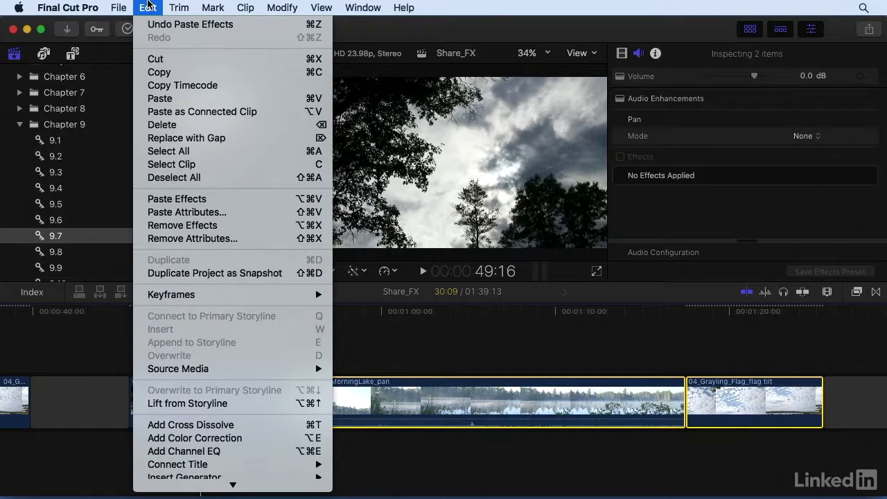
{"action": "left_click", "coordinate": [156, 214]}
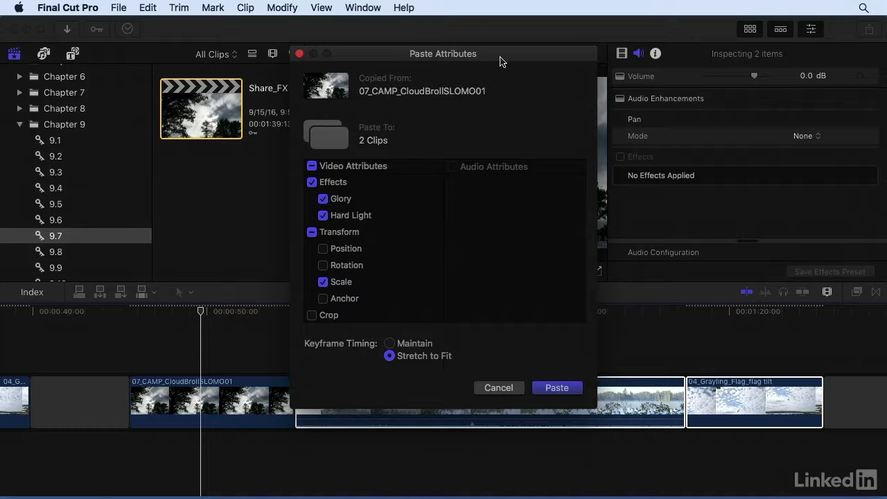
Paste only the Glory effect and Scale, excluding Hard Light, with keyframe timing set to Stretch to Fit.
{"action": "scroll", "coordinate": [319, 229], "scroll_direction": "down", "scroll_amount": 3}
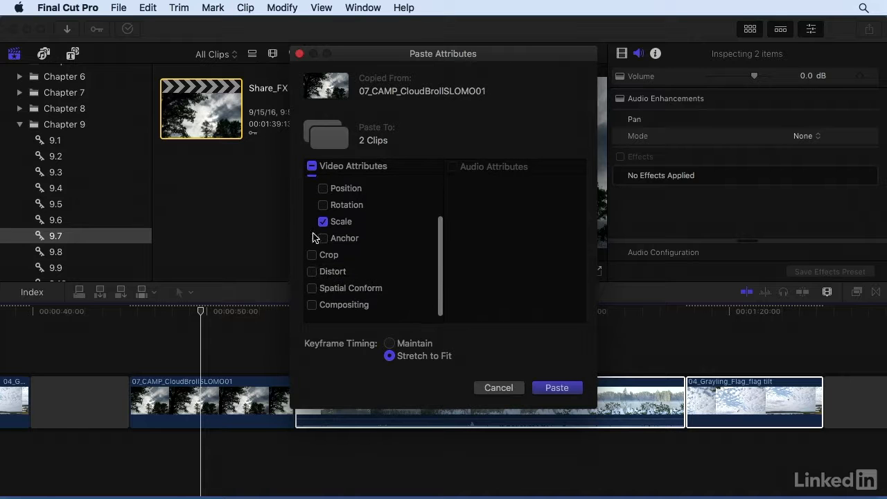
{"action": "scroll", "coordinate": [315, 248], "scroll_direction": "up", "scroll_amount": 3}
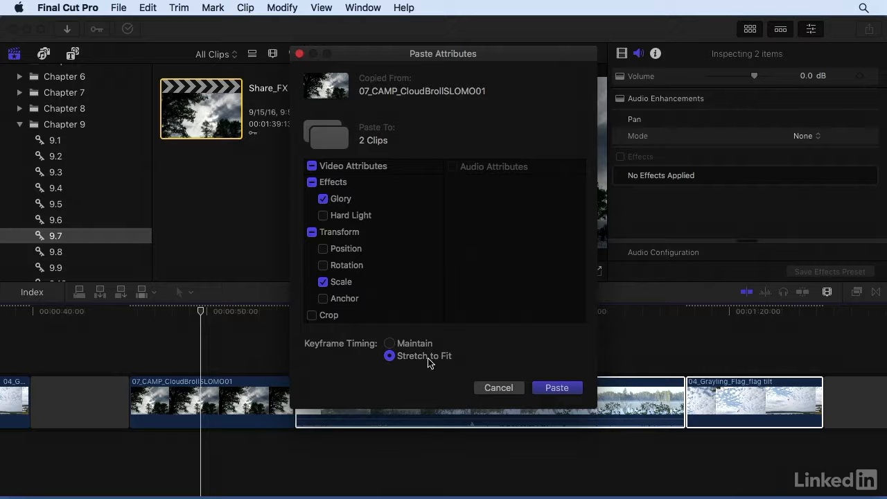
{"action": "left_click", "coordinate": [559, 389]}
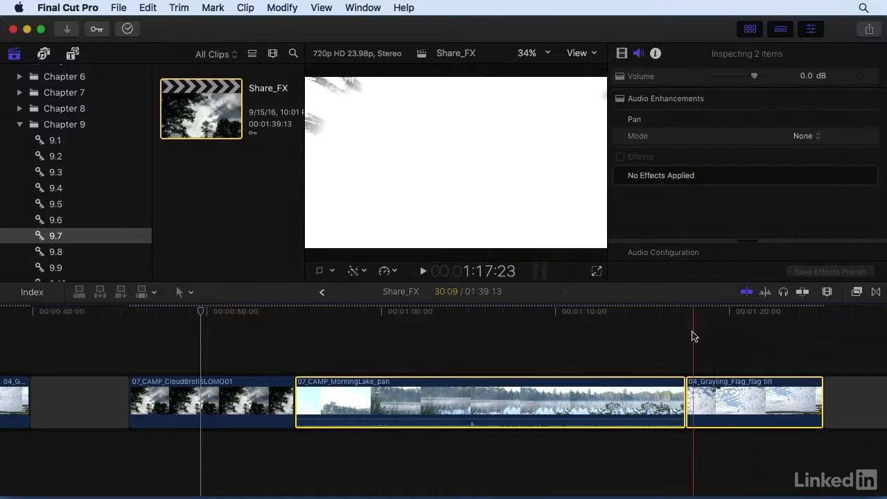
Show the video animation of the second group's three clips to compare the stretched keyframes, and hide it again.
{"action": "left_click_drag", "start_coordinate": [244, 331], "coordinate": [716, 411]}
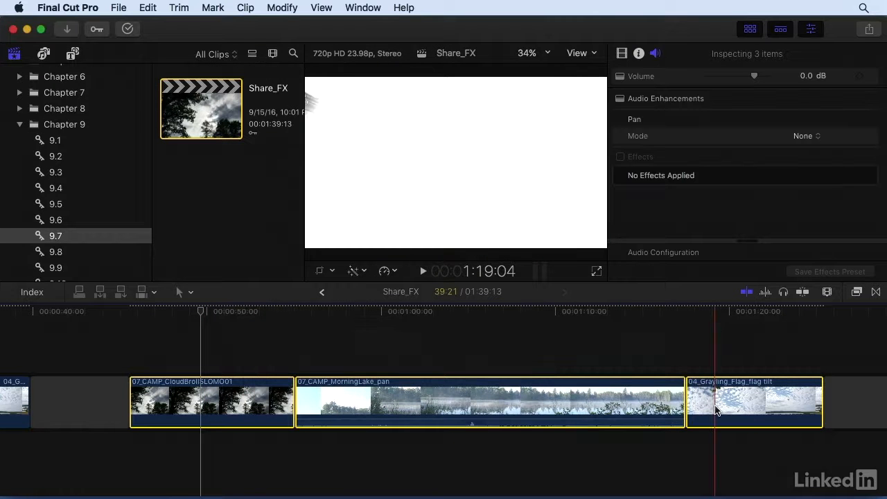
{"action": "key", "text": "ctrl+v"}
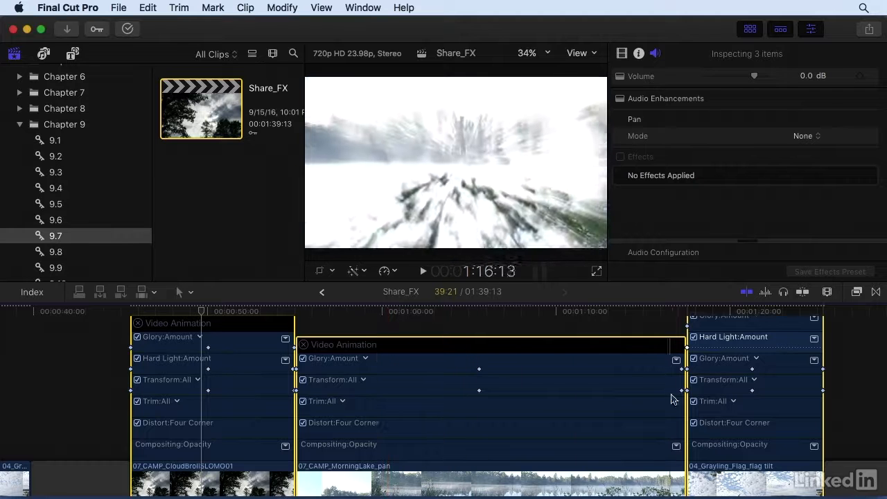
{"action": "scroll", "coordinate": [769, 390], "scroll_direction": "down", "scroll_amount": 4}
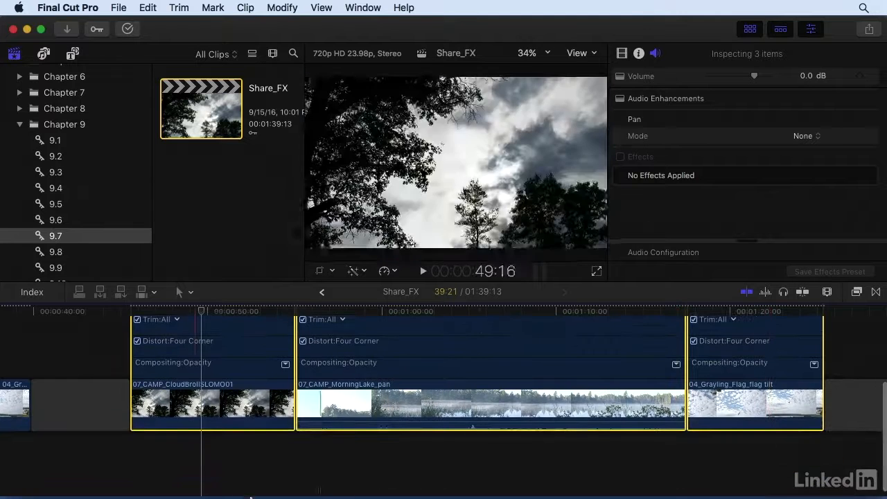
{"action": "left_click_drag", "start_coordinate": [234, 467], "coordinate": [740, 401]}
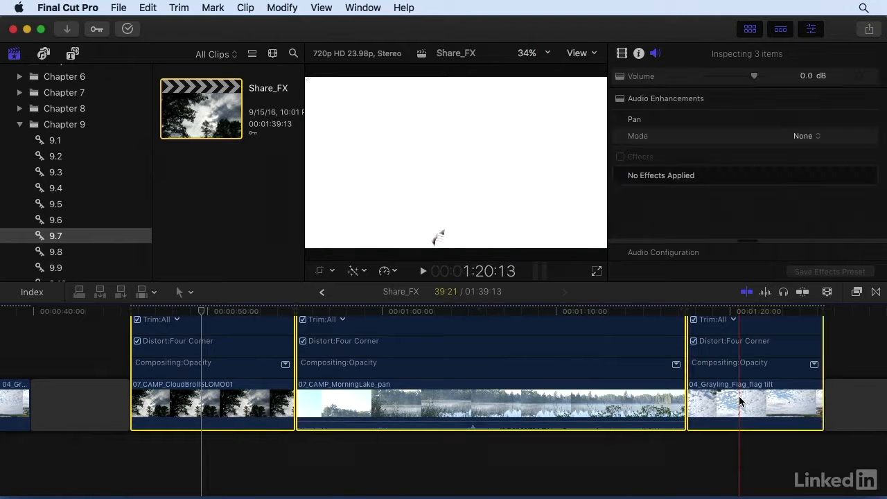
{"action": "key", "text": "ctrl+v"}
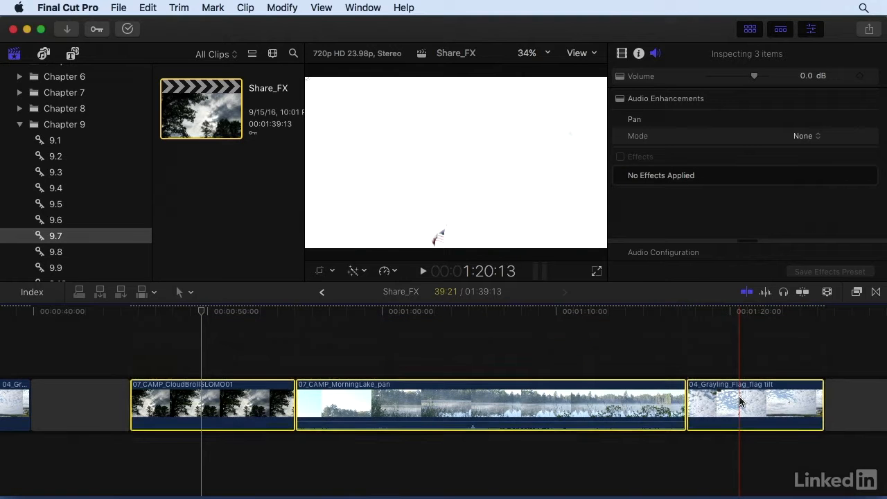
Start a video effects preset from the second group's cloud clip and name it Shining Light.
{"action": "key", "text": "super+minus"}
{"action": "key", "text": "super+minus"}
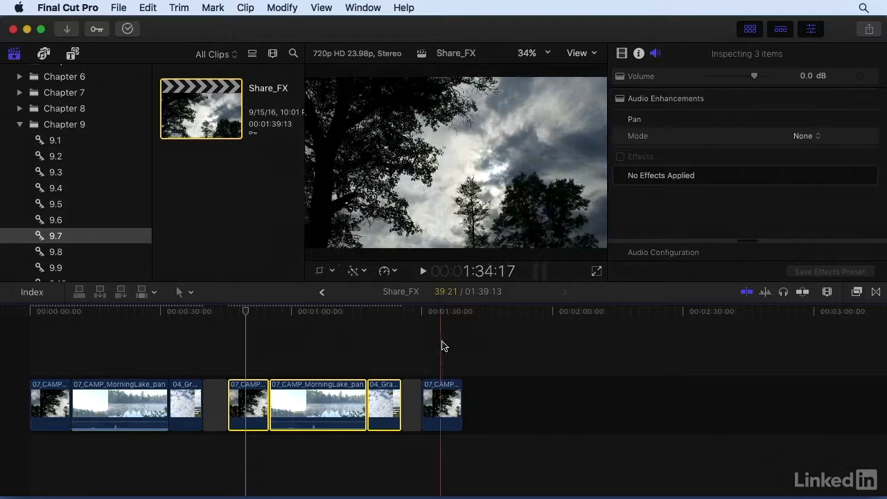
{"action": "left_click", "coordinate": [252, 329]}
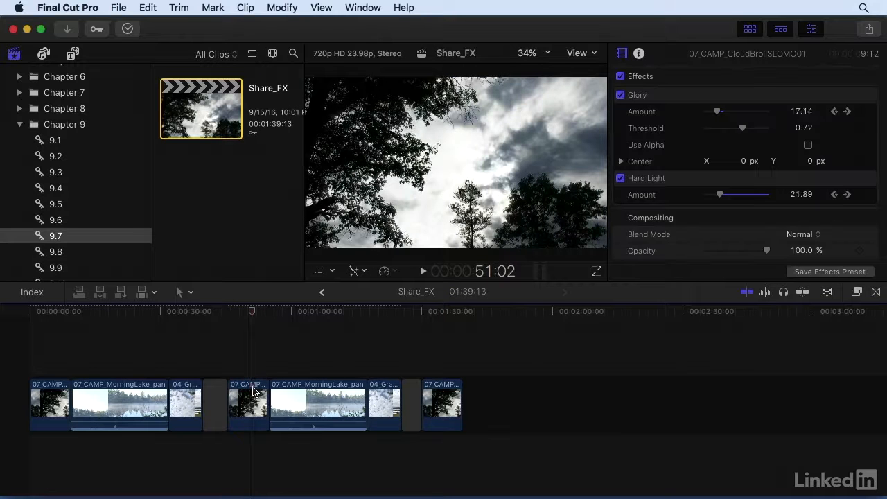
{"action": "left_click", "coordinate": [253, 393]}
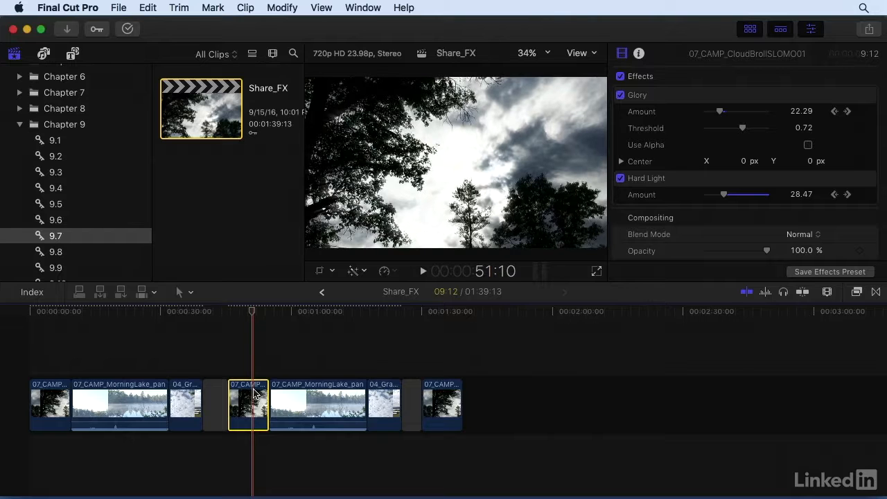
{"action": "left_click", "coordinate": [823, 275]}
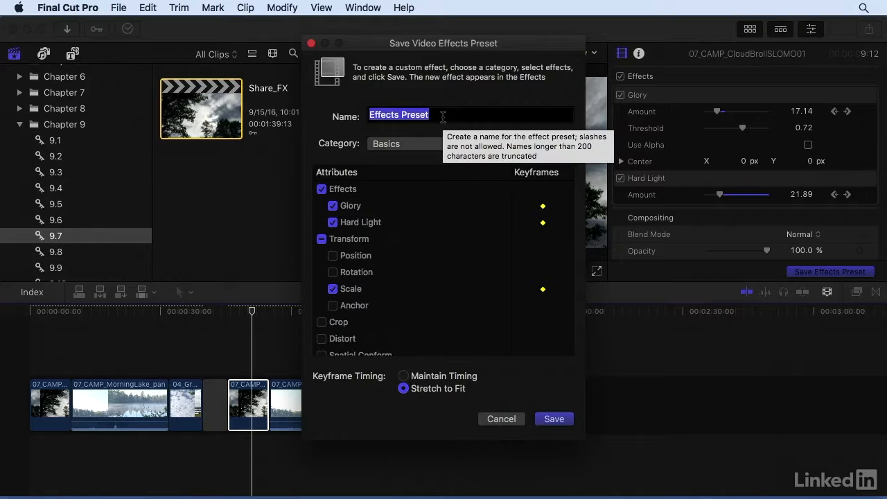
{"action": "type", "text": "Shining Light"}
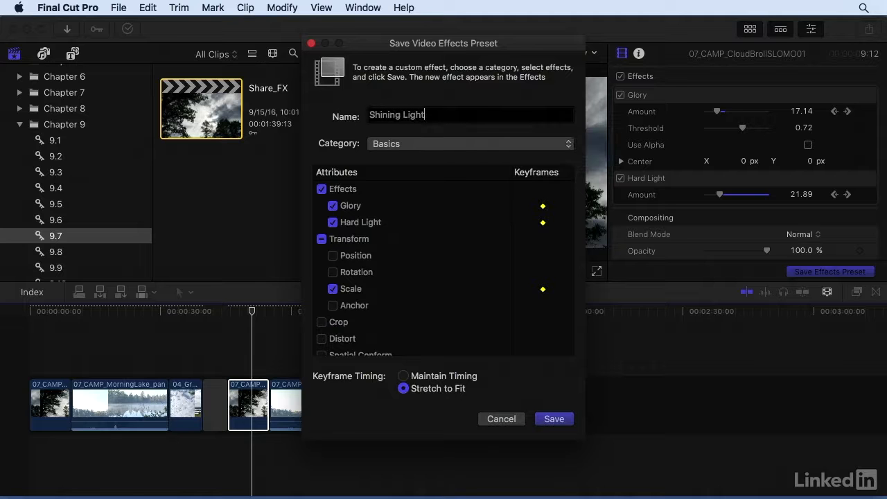
Assign the preset to a new category named Custom and exclude the Scale attribute from it.
{"action": "left_click", "coordinate": [407, 145]}
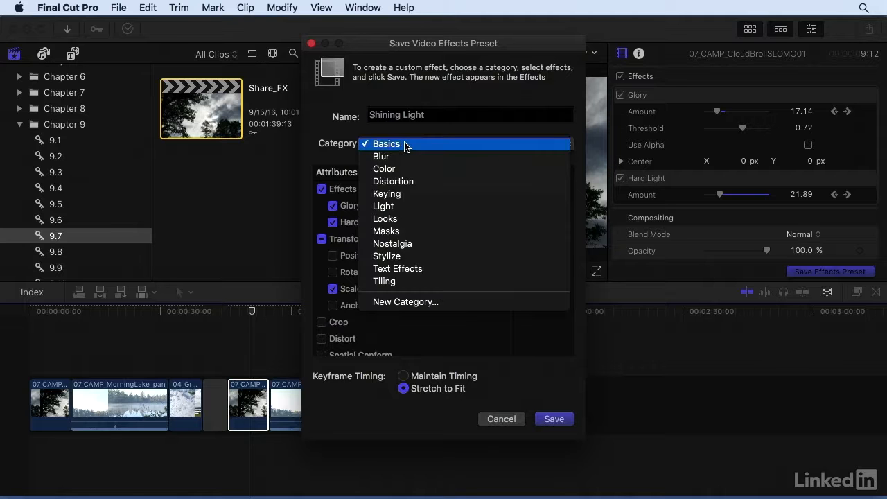
{"action": "left_click", "coordinate": [414, 303]}
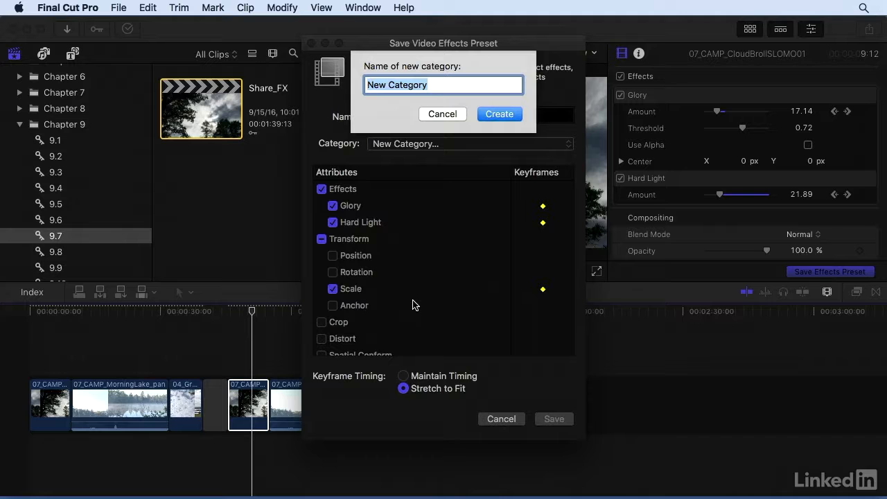
{"action": "type", "text": "Custom"}
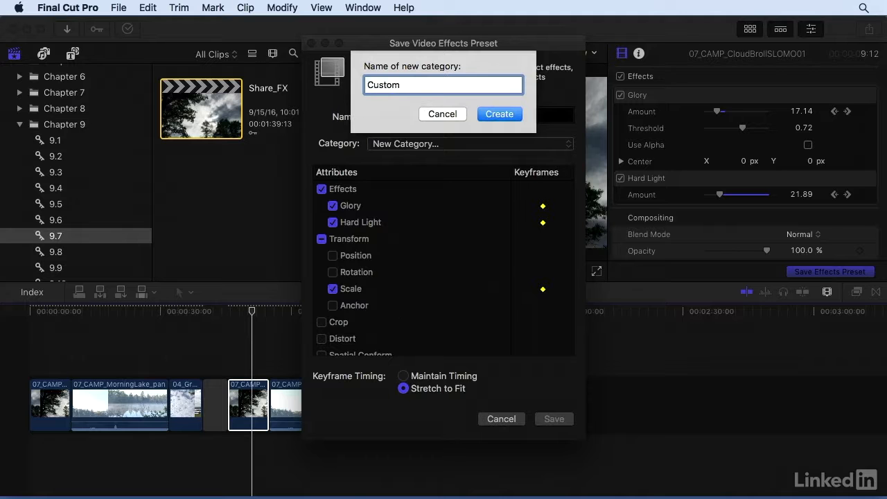
{"action": "left_click", "coordinate": [485, 114]}
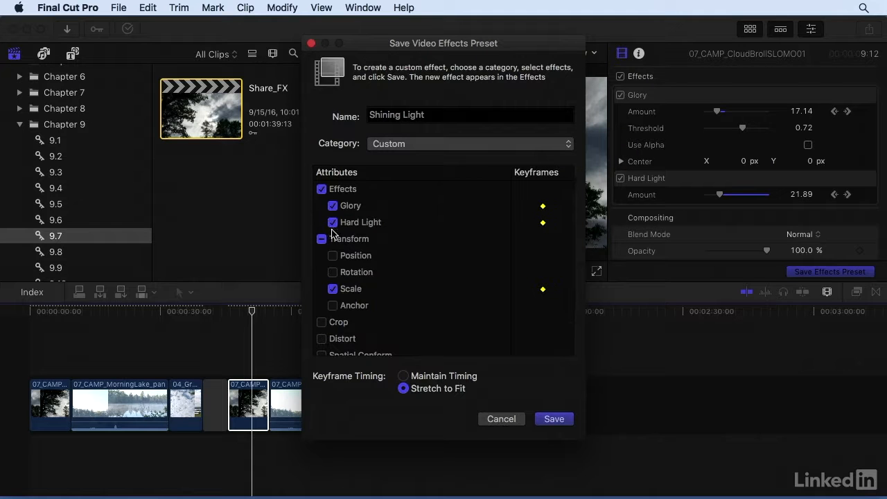
{"action": "left_click", "coordinate": [334, 289]}
{"action": "scroll", "coordinate": [535, 198], "scroll_direction": "down", "scroll_amount": 1}
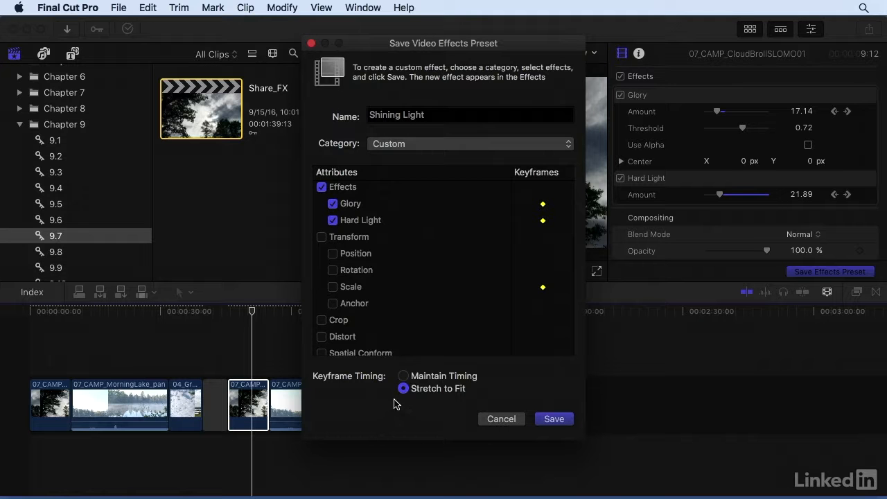
Save the Shining Light effects preset and remove the effects from the last cloud clip in the timeline.
{"action": "left_click", "coordinate": [552, 421]}
{"action": "left_click", "coordinate": [440, 351]}
{"action": "left_click", "coordinate": [442, 392]}
{"action": "key", "text": "alt+super+x"}
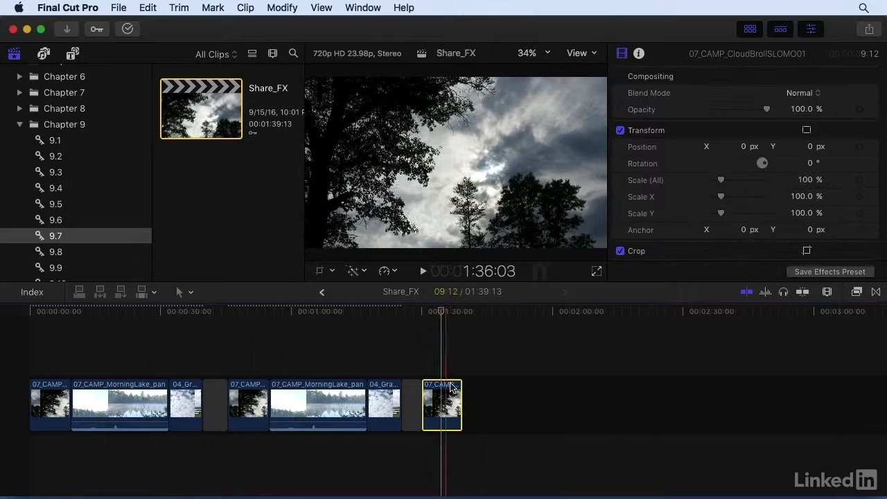
Apply the Shining Light preset from the Custom category of video effects to the last cloud clip.
{"action": "left_click", "coordinate": [857, 294]}
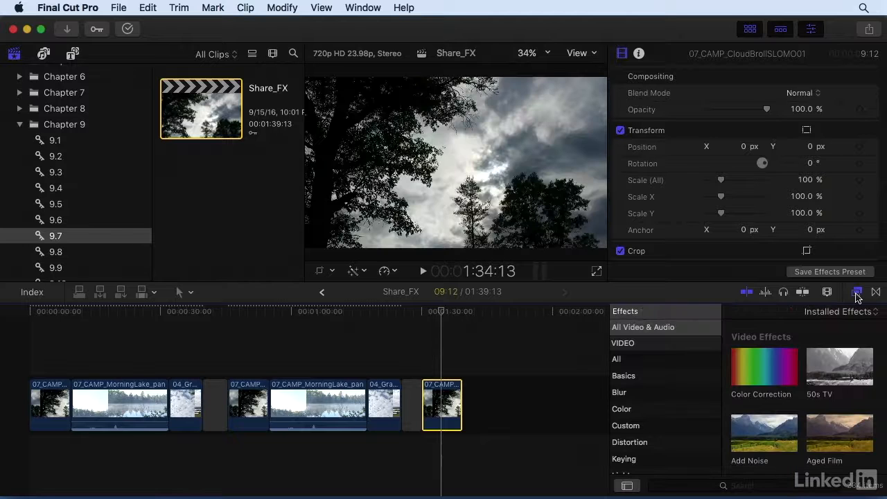
{"action": "left_click", "coordinate": [635, 427]}
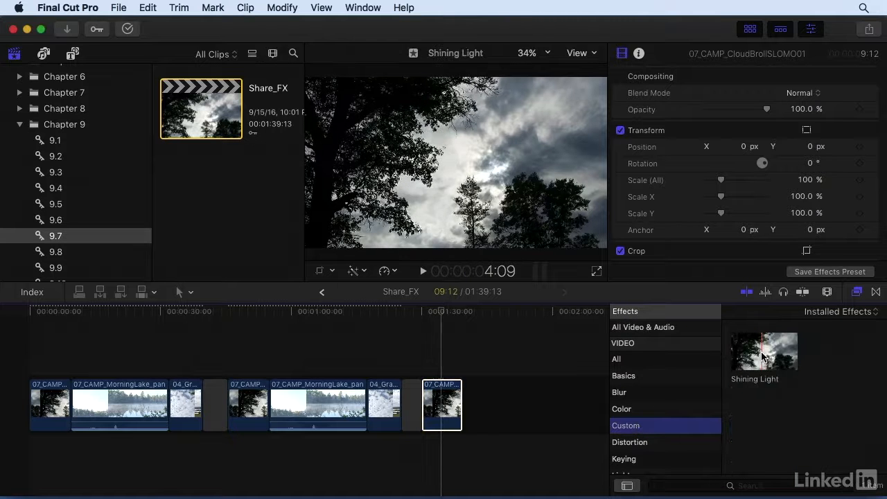
{"action": "left_click_drag", "start_coordinate": [767, 358], "coordinate": [450, 395]}
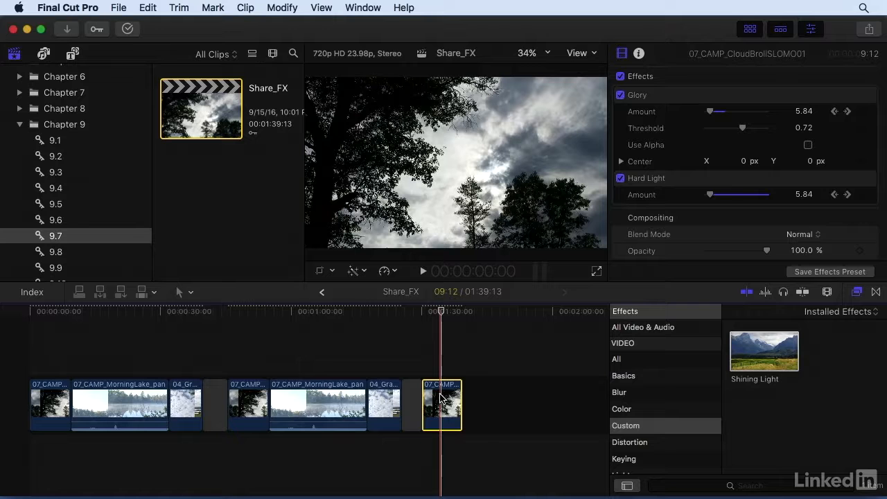
Show the last cloud clip's video animation to examine the preset's Glory and Hard Light keyframes, and hide it again.
{"action": "key", "text": "ctrl+v"}
{"action": "scroll", "coordinate": [441, 394], "scroll_direction": "up", "scroll_amount": 3}
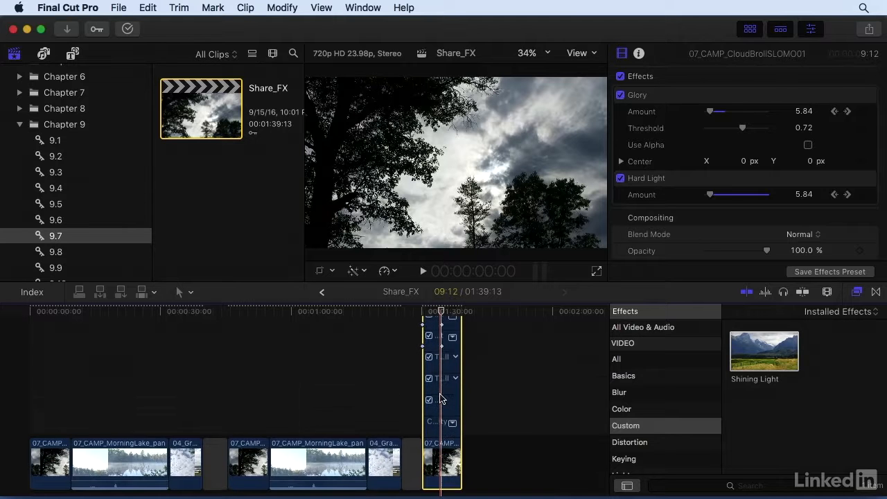
{"action": "key", "text": "super+equal"}
{"action": "key", "text": "super+equal"}
{"action": "scroll", "coordinate": [440, 394], "scroll_direction": "up", "scroll_amount": 1}
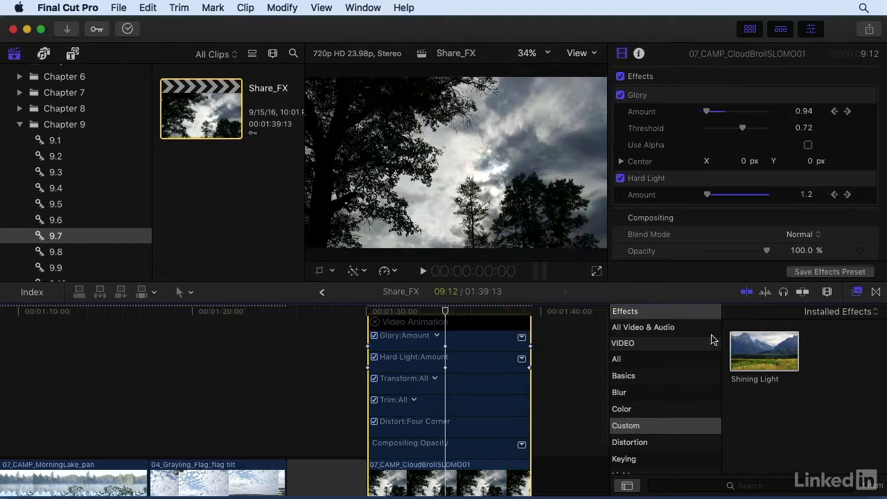
{"action": "left_click", "coordinate": [376, 323]}
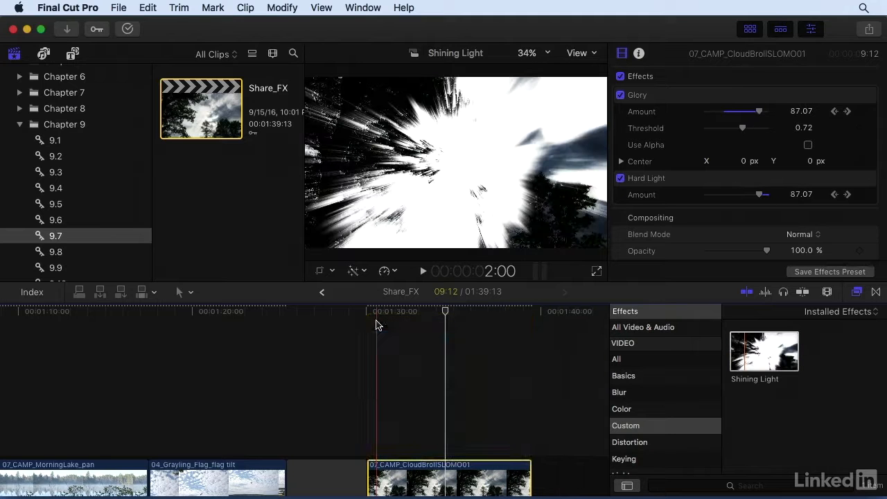